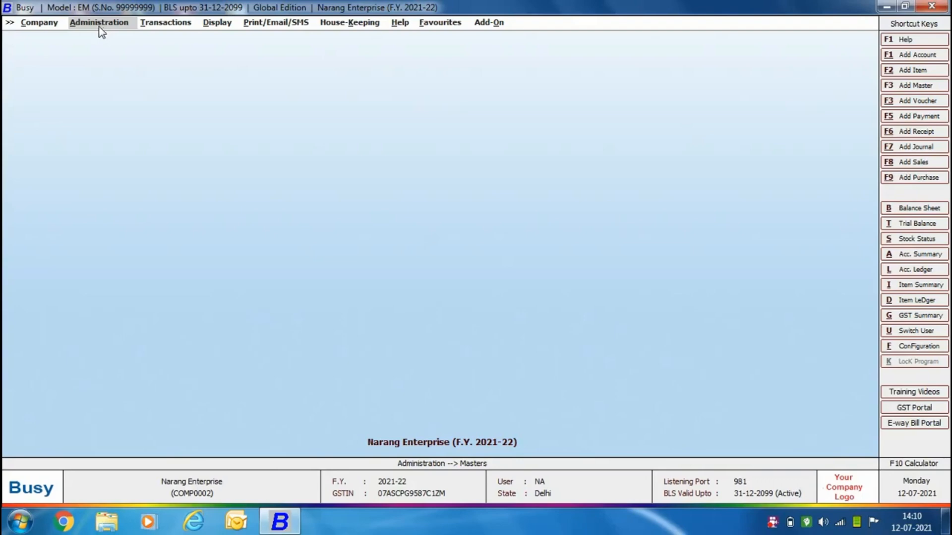
# Enter the company's GST Portal user name in the GST/VAT feature settings and save it.
pyautogui.click(106, 48)
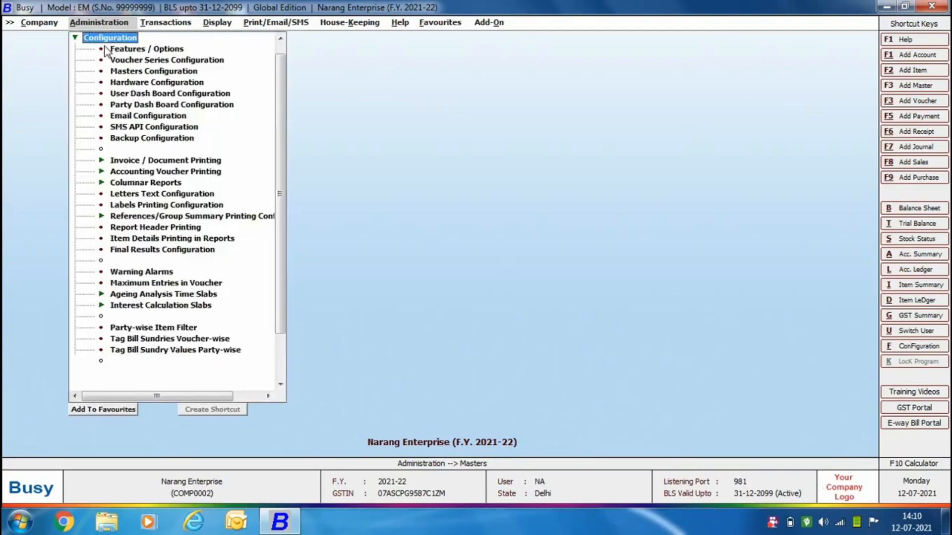
pyautogui.click(105, 49)
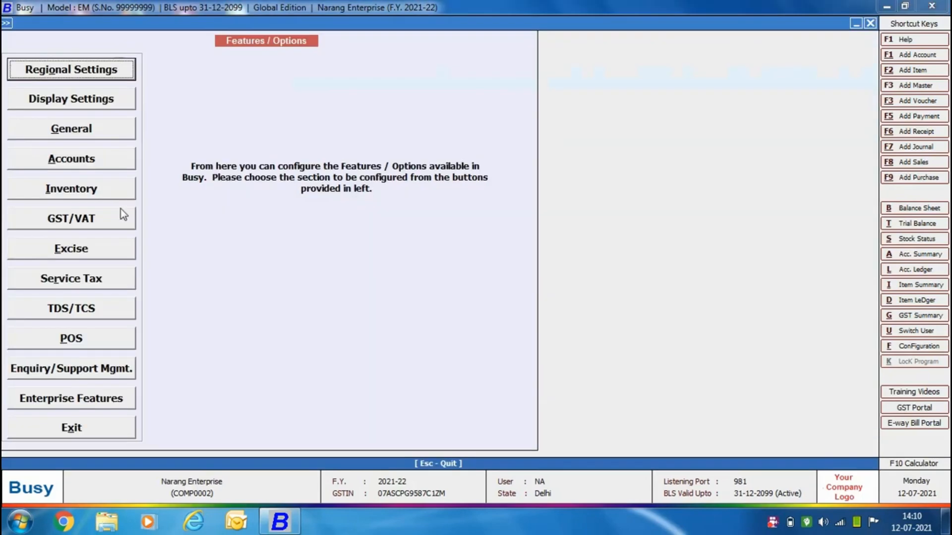
pyautogui.click(70, 223)
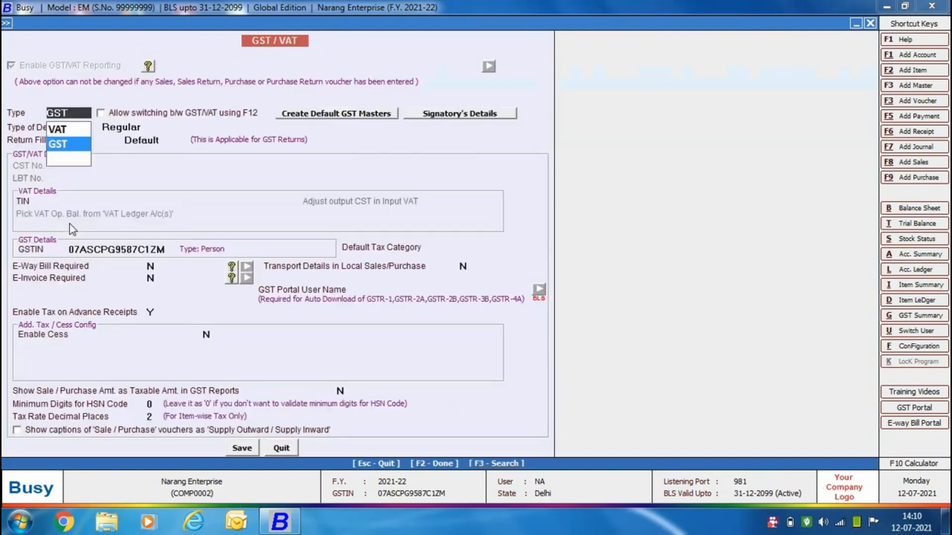
pyautogui.click(382, 289)
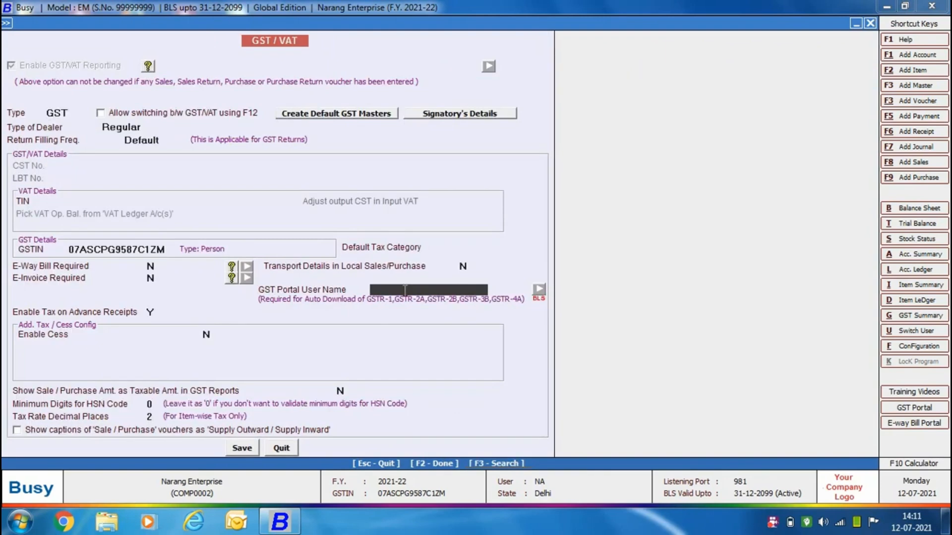
pyautogui.write('abc_1234')
pyautogui.click(250, 447)
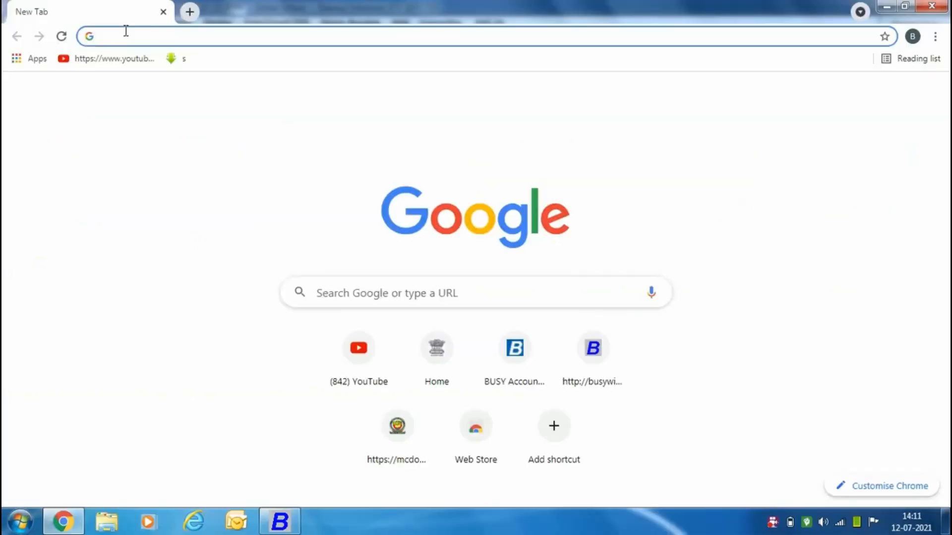
# Go to gst.gov.in and sign in with the account username, password and captcha.
pyautogui.write('gst.gov.in')
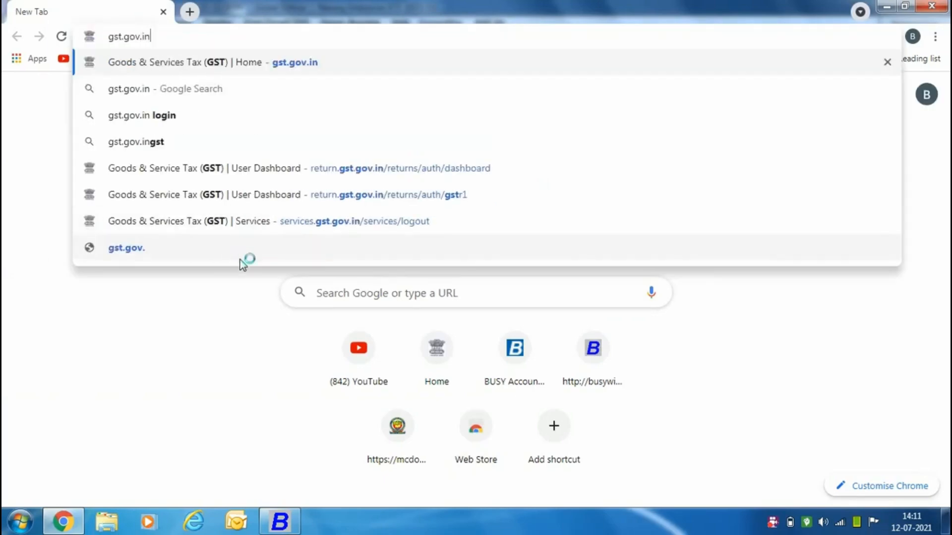
pyautogui.press('Return')
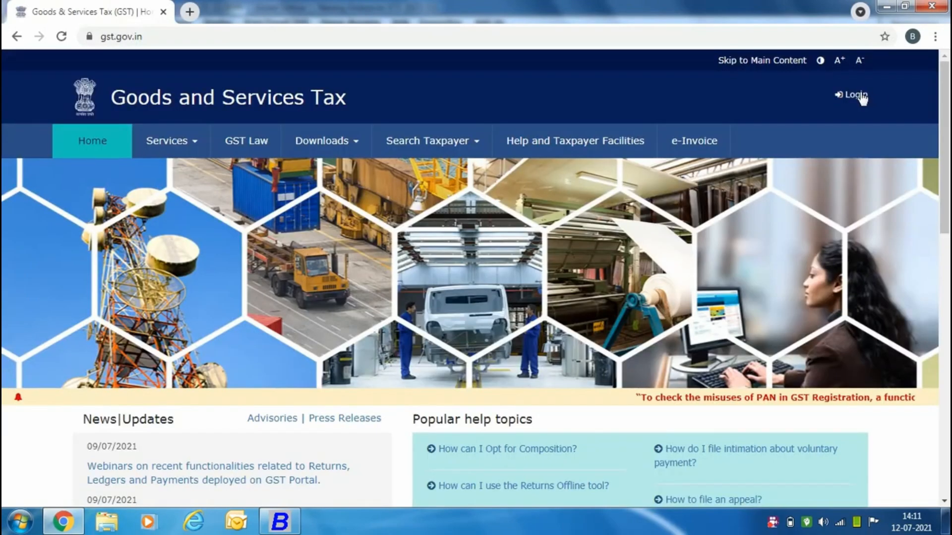
pyautogui.click(858, 94)
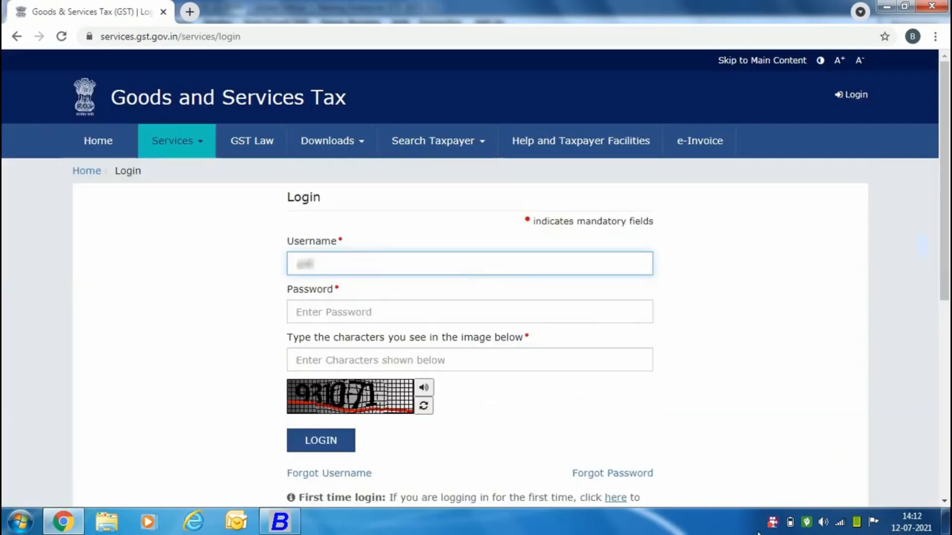
pyautogui.press('Tab')
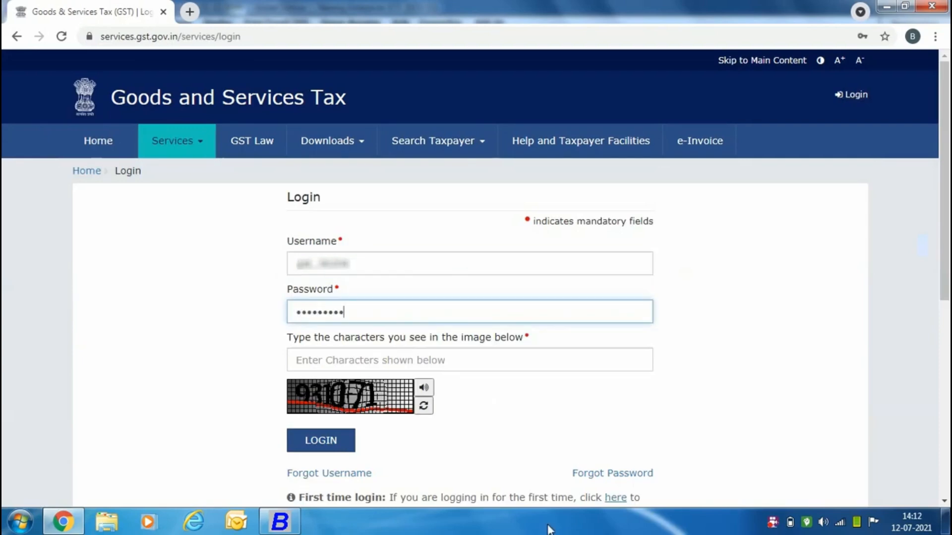
pyautogui.press('Tab')
pyautogui.click(329, 449)
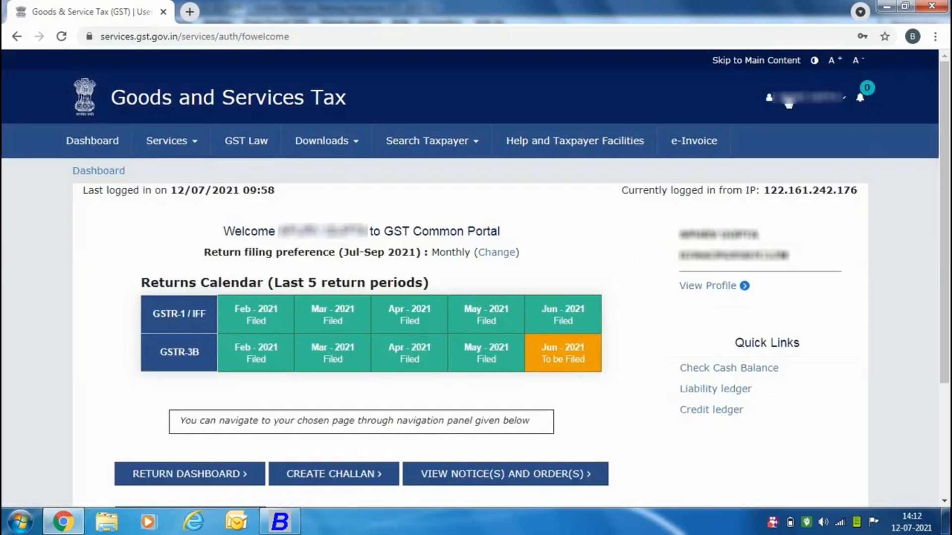
pyautogui.click(827, 99)
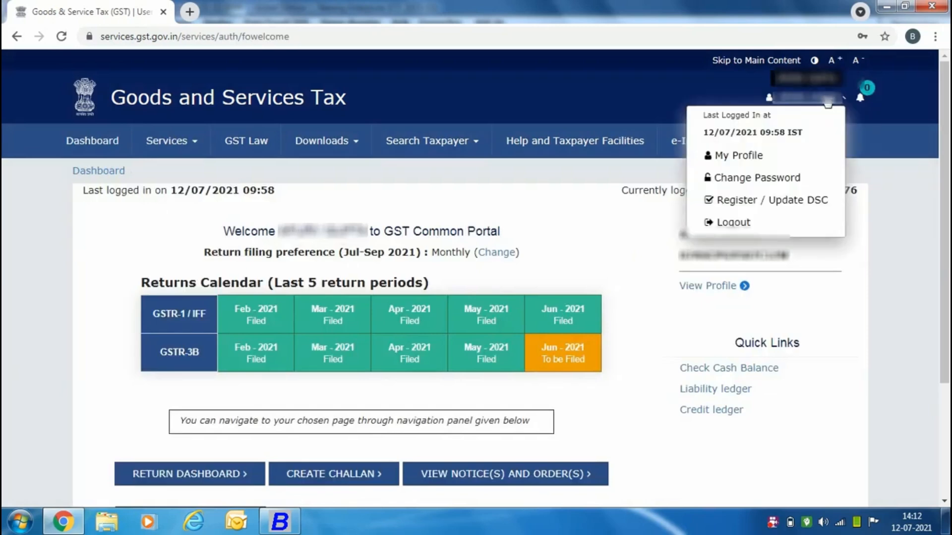
# Turn on Manage API Access in My Profile with a 30-day duration and confirm.
pyautogui.click(740, 156)
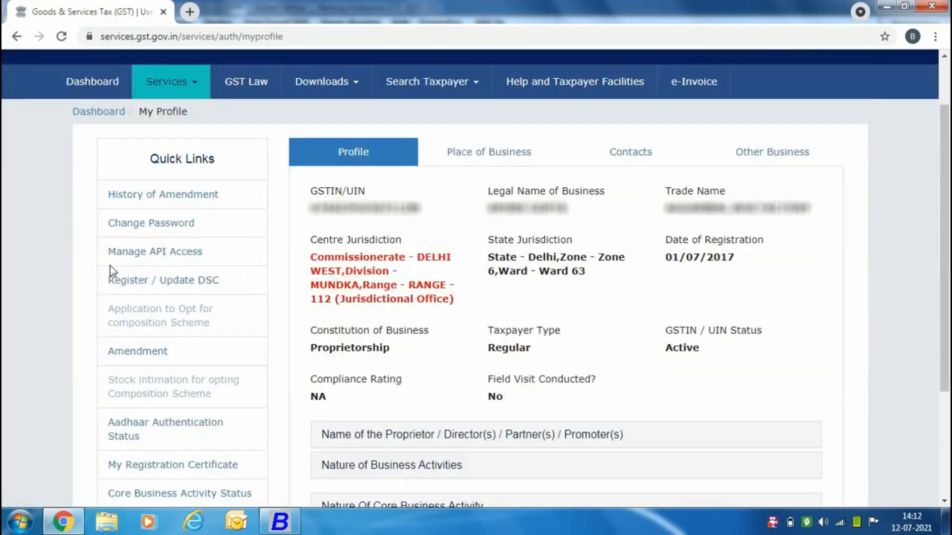
pyautogui.click(157, 253)
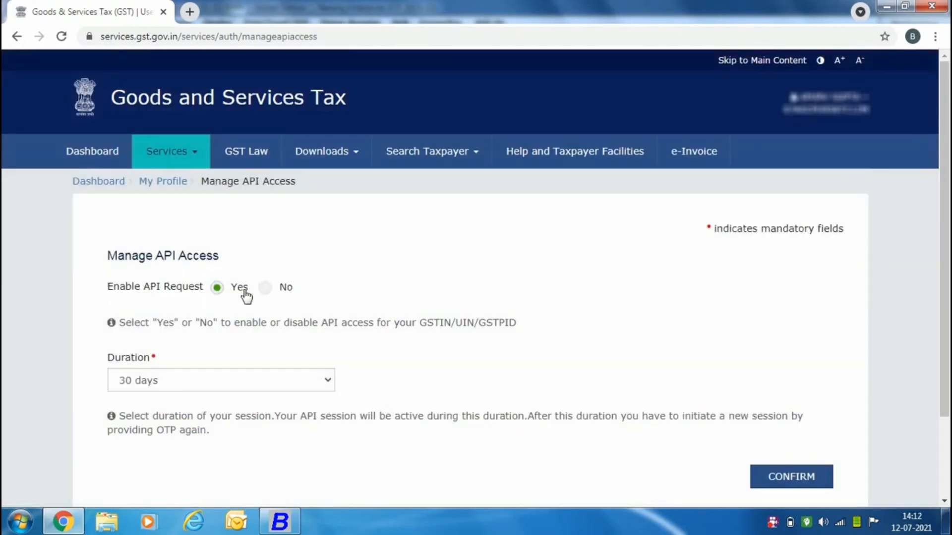
pyautogui.click(328, 382)
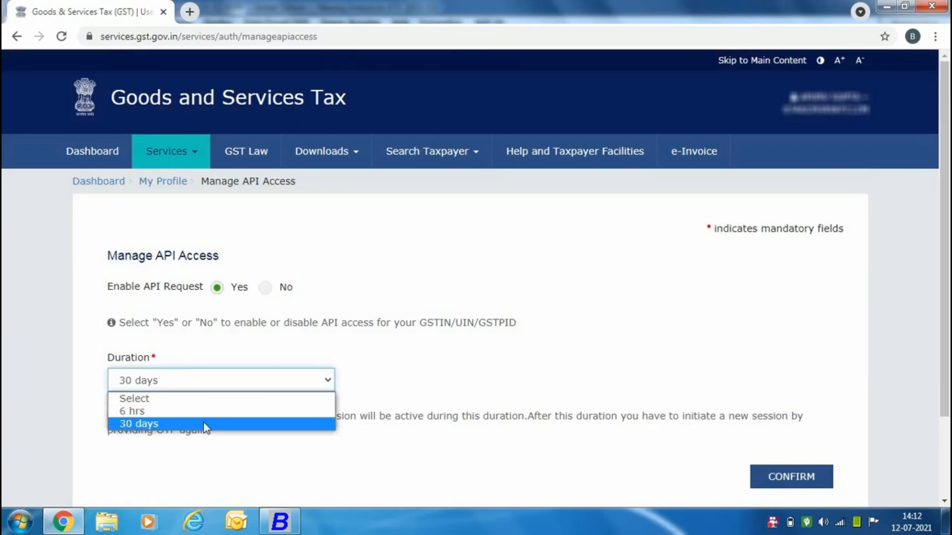
pyautogui.click(217, 424)
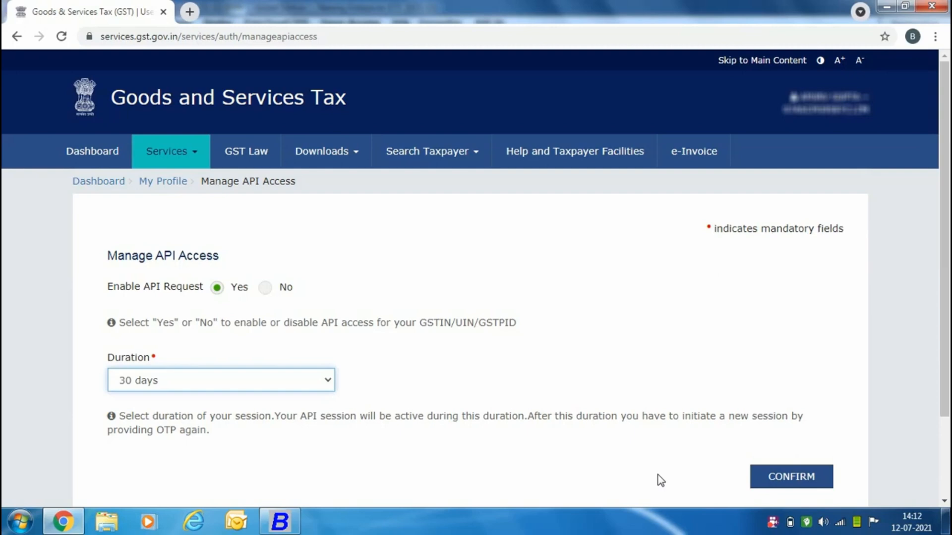
pyautogui.click(783, 485)
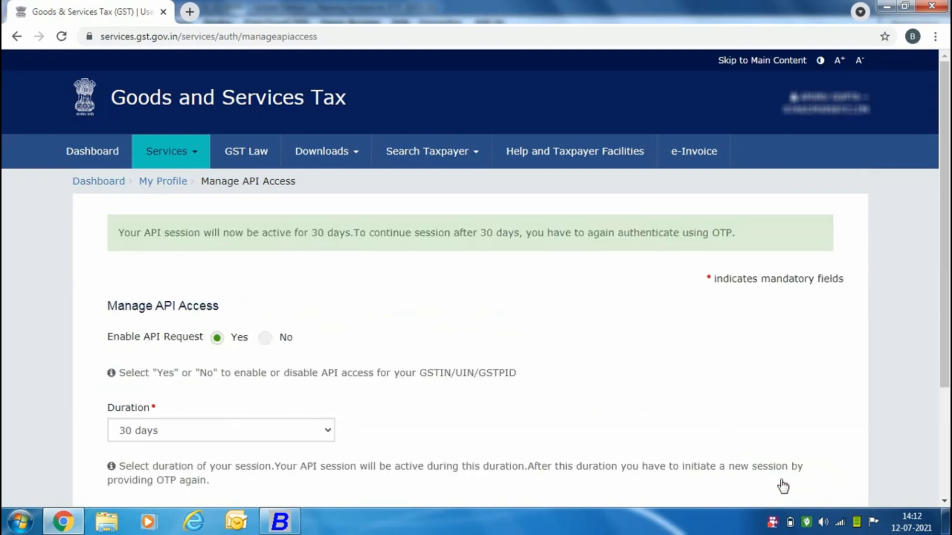
# Search the 2021-22 returns for Quarter 1 (Apr - Jun), period April.
pyautogui.scroll(-2, 469, 179)
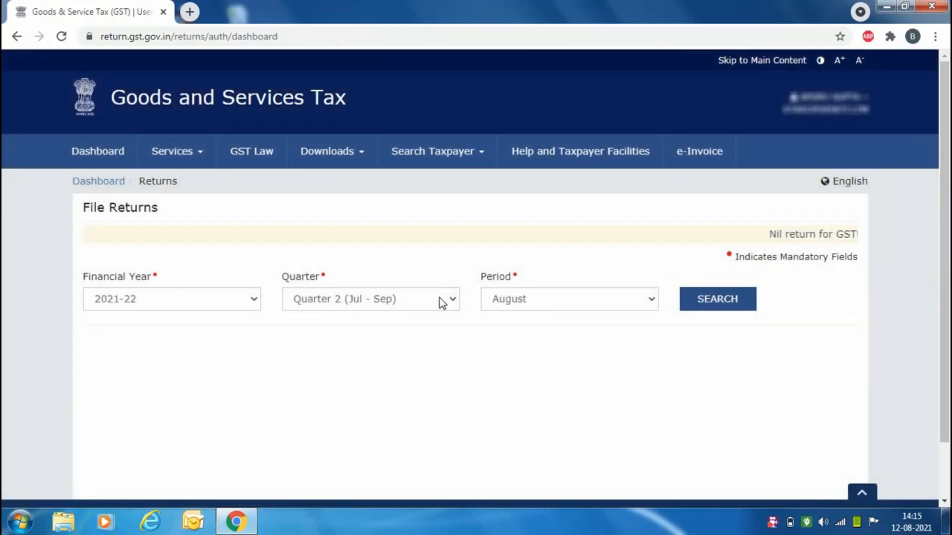
pyautogui.click(437, 300)
pyautogui.click(370, 317)
pyautogui.click(506, 302)
pyautogui.click(509, 317)
pyautogui.click(701, 300)
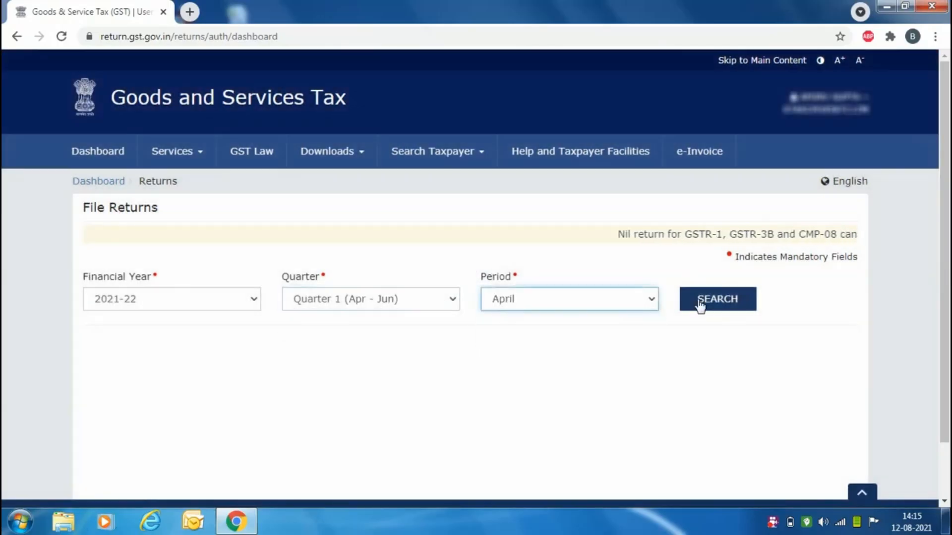
pyautogui.scroll(-5, 450, 469)
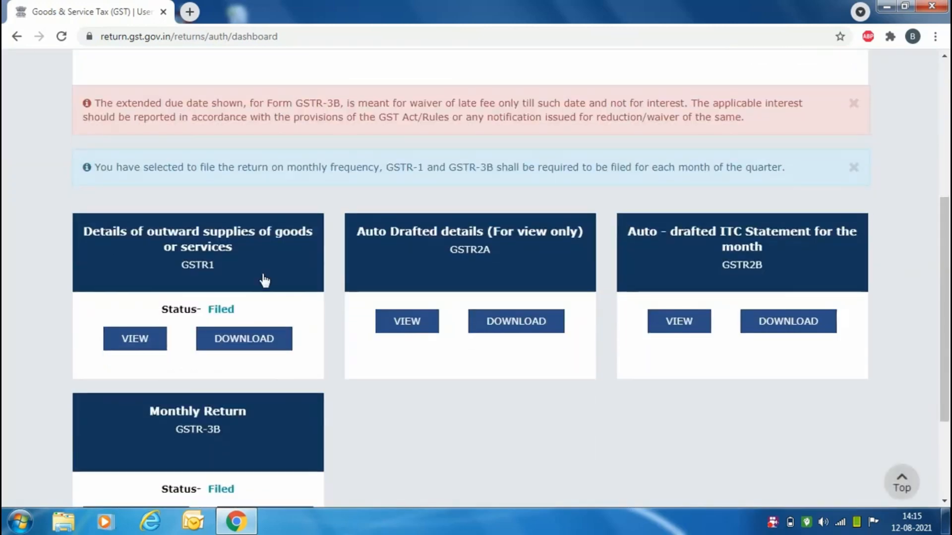
# Generate the April GSTR-1 JSON file and download File 1.
pyautogui.click(290, 339)
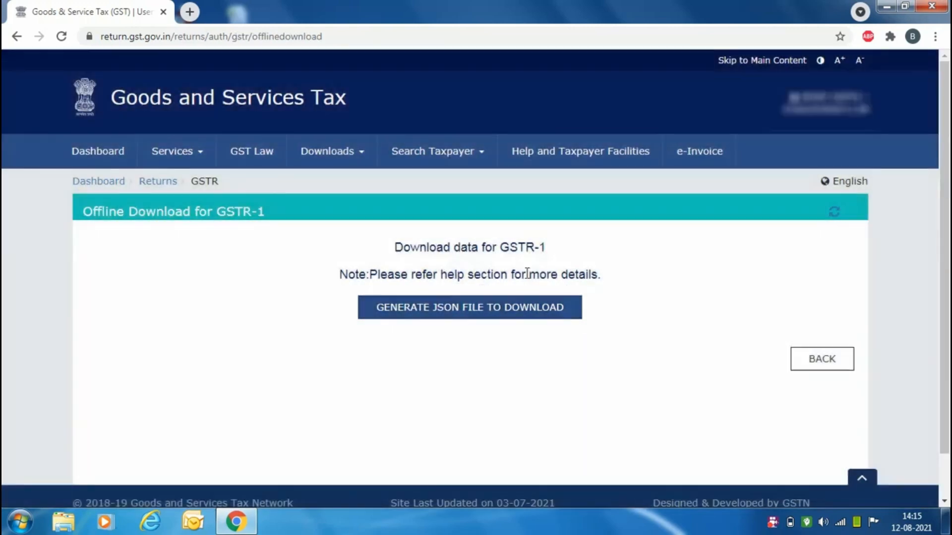
pyautogui.click(410, 312)
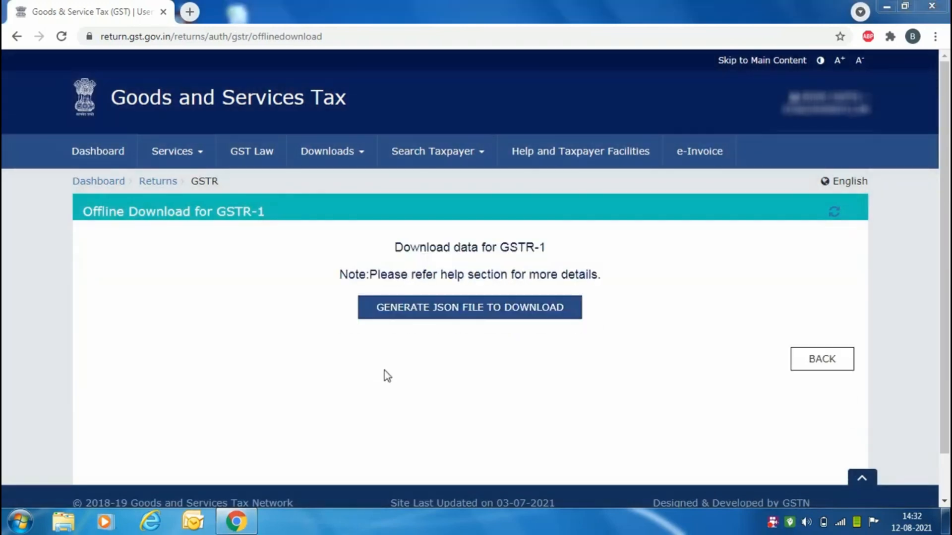
pyautogui.click(415, 306)
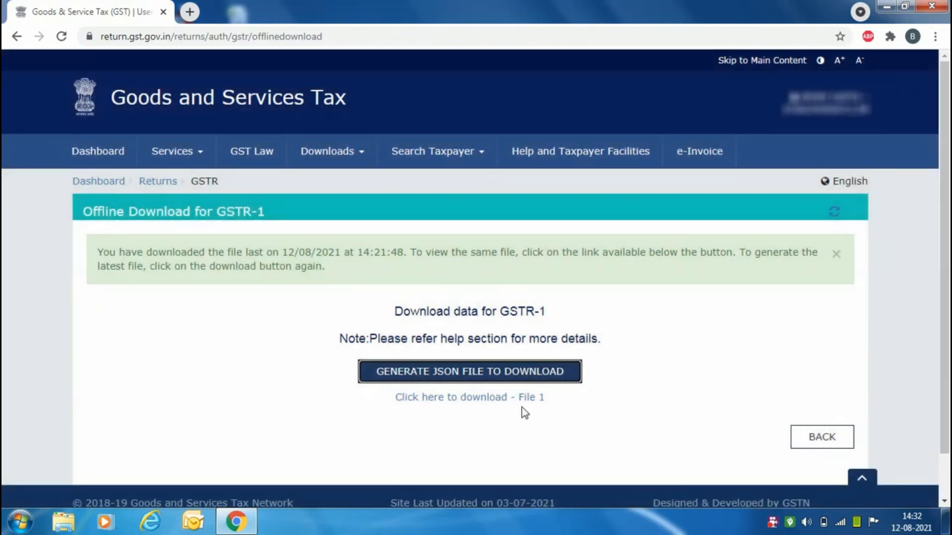
pyautogui.click(453, 402)
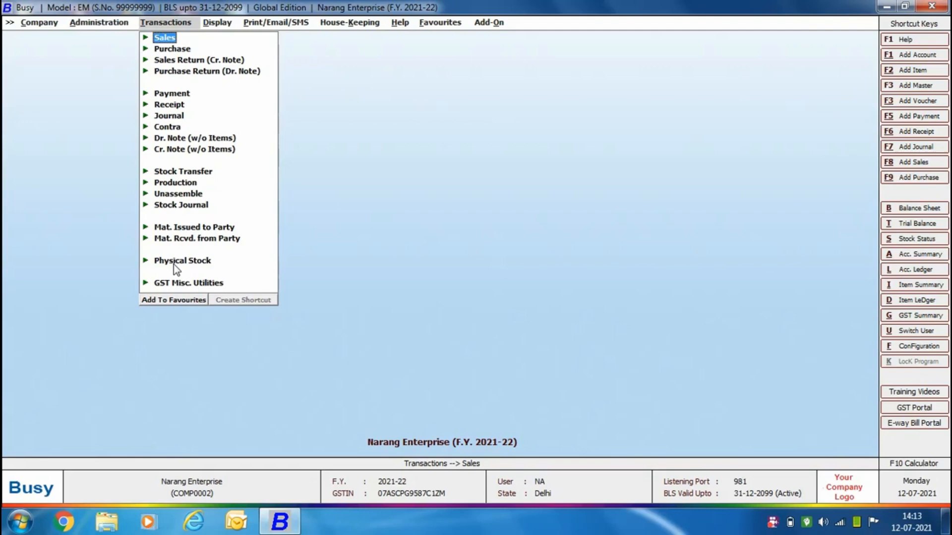
# Open Download GSTR-1 under GST Misc. Utilities > Download GSTR JSON Data.
pyautogui.click(177, 283)
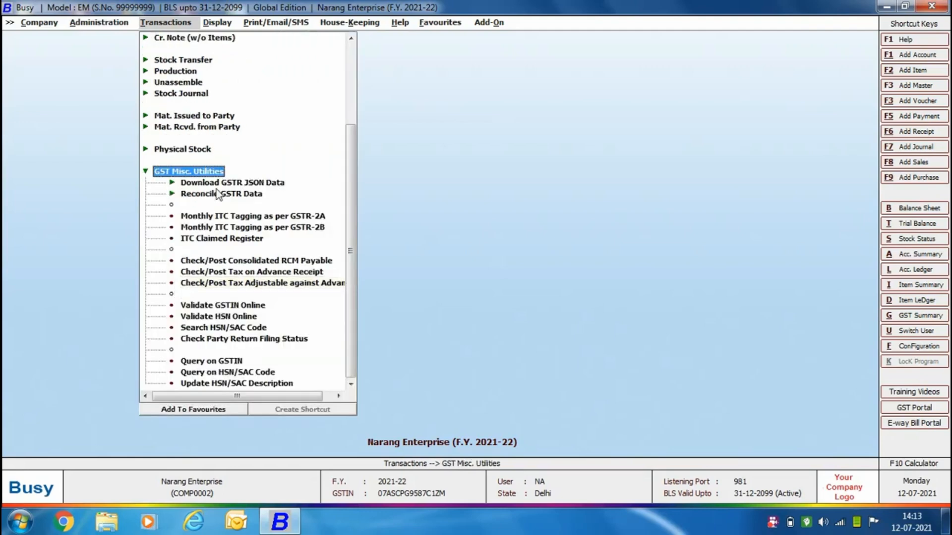
pyautogui.click(234, 183)
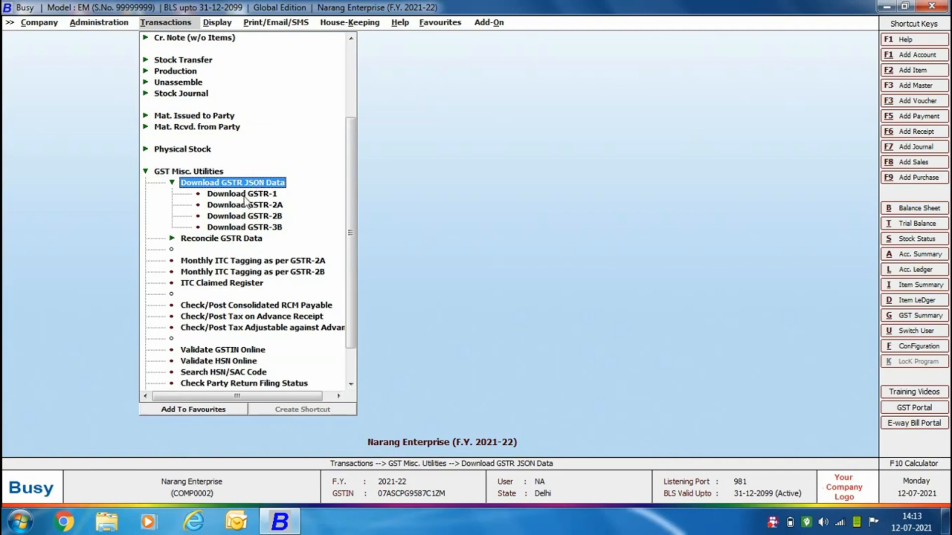
pyautogui.doubleClick(243, 193)
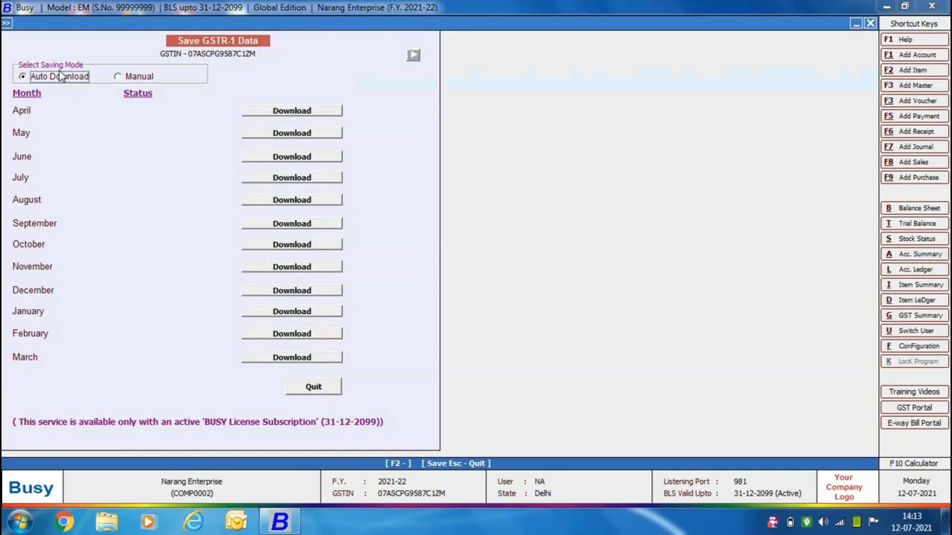
# Auto-download April's GSTR-1 data, authorising it with the portal OTP.
pyautogui.click(262, 109)
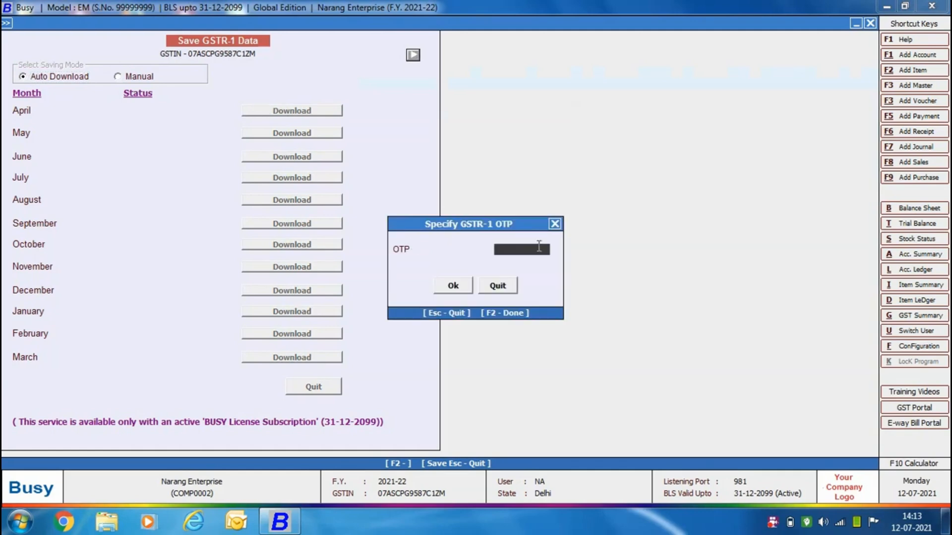
pyautogui.click(445, 291)
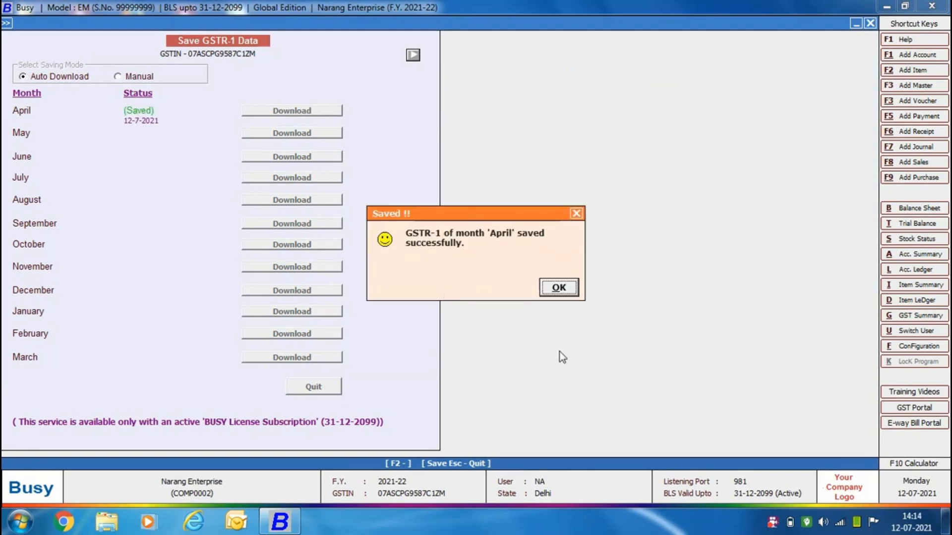
pyautogui.click(546, 288)
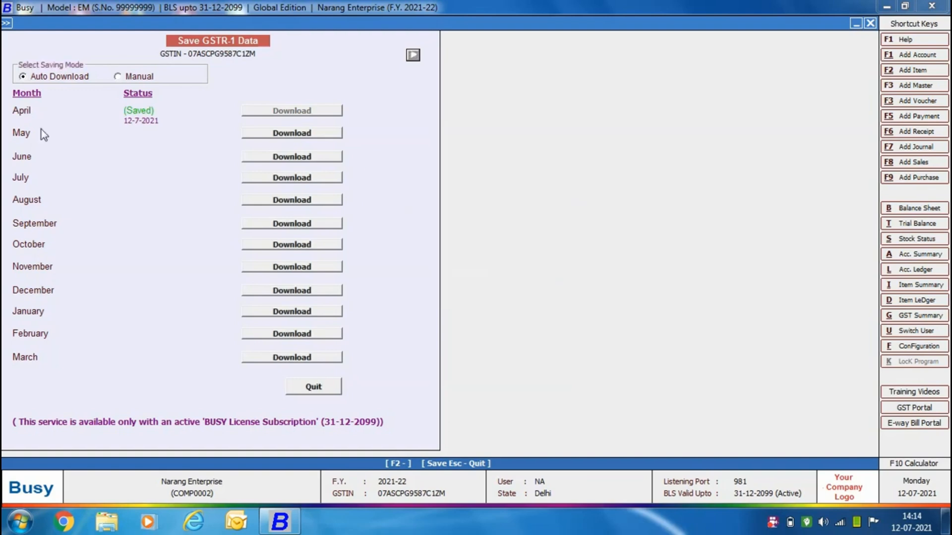
# Fetch May and June GSTR-1 data, then switch the saving mode to Manual.
pyautogui.click(256, 133)
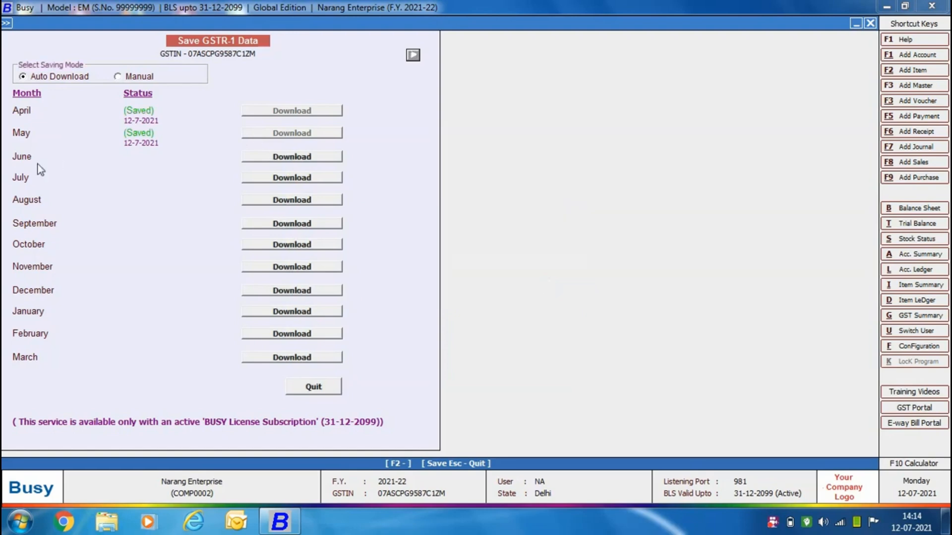
pyautogui.click(293, 157)
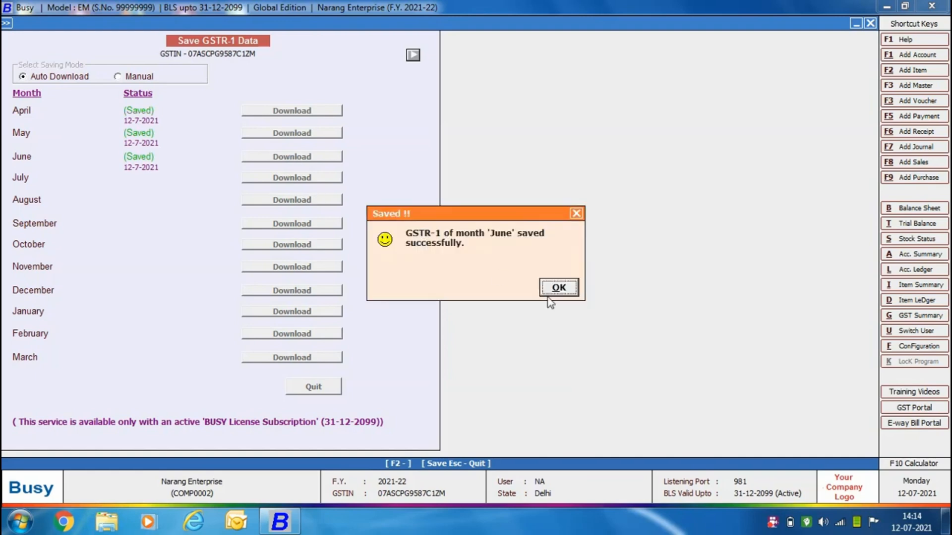
pyautogui.click(554, 289)
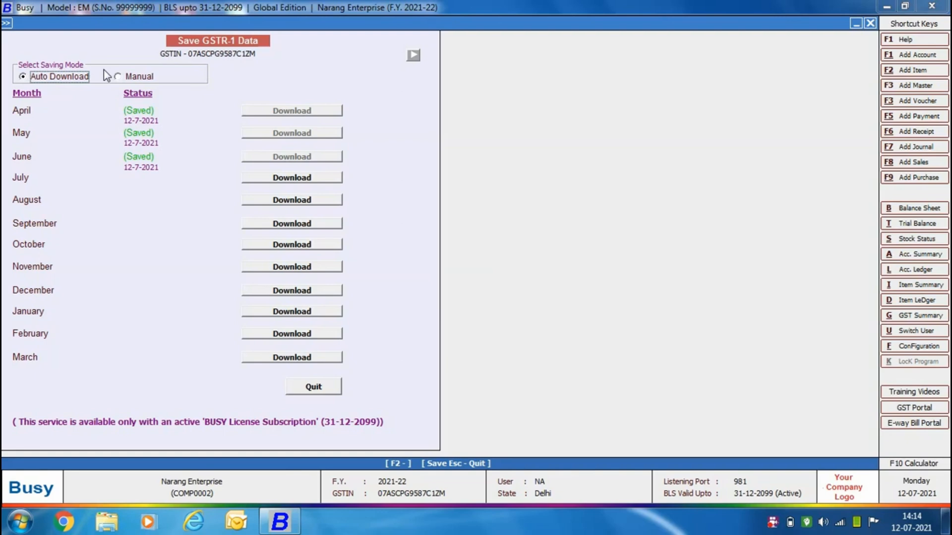
pyautogui.click(118, 76)
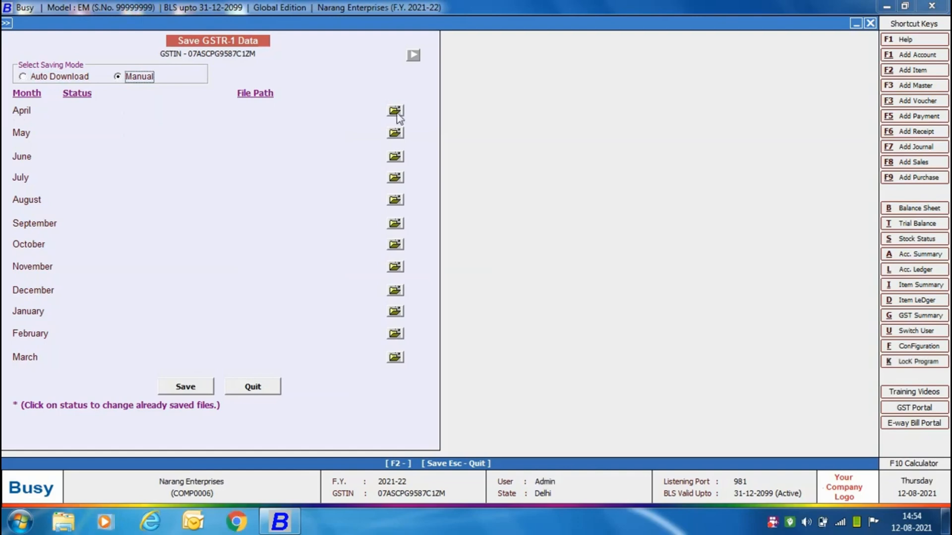
# Load the returns JSON file from Downloads as April's GSTR-1 data and save it.
pyautogui.click(395, 110)
pyautogui.click(63, 111)
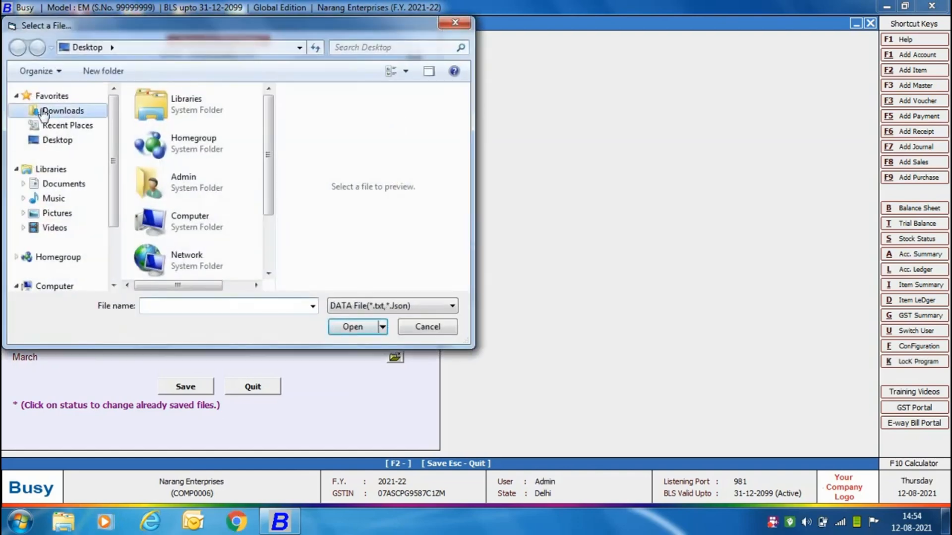
pyautogui.click(169, 147)
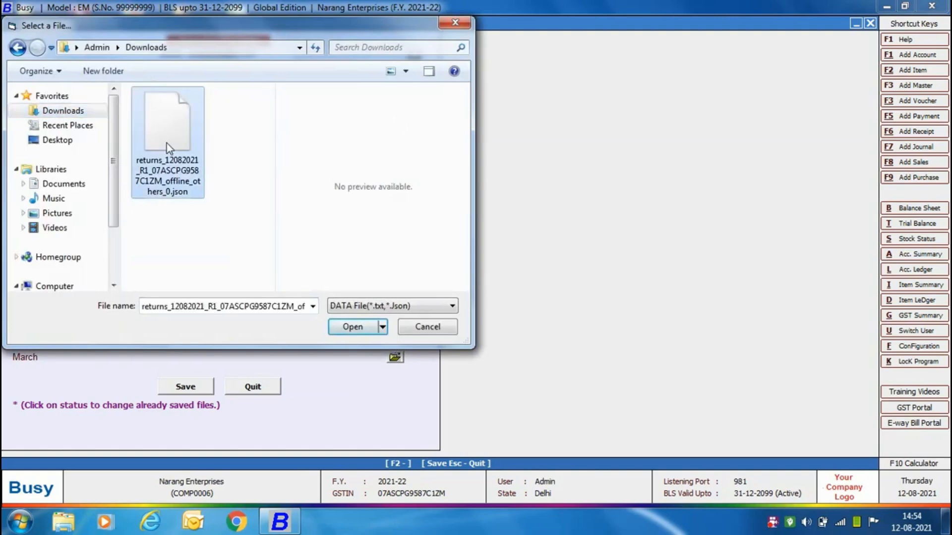
pyautogui.click(353, 327)
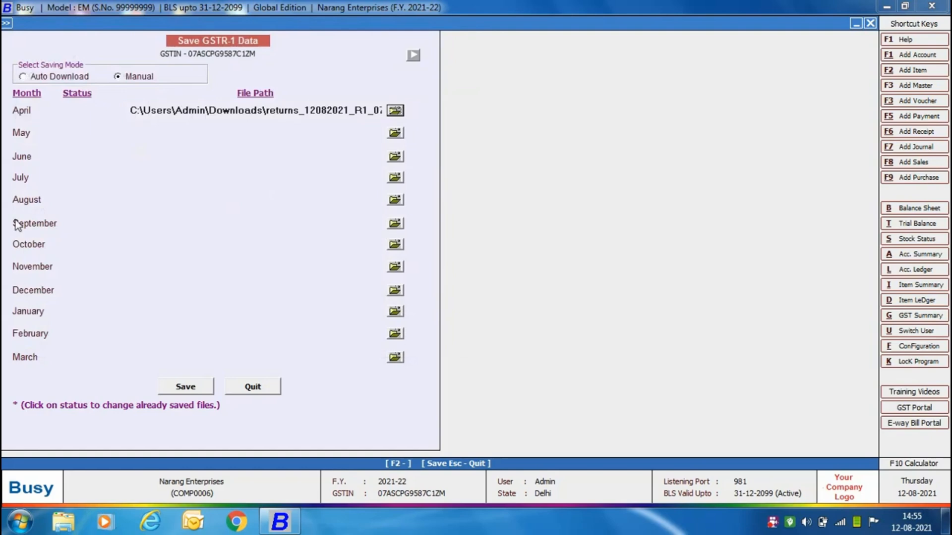
pyautogui.click(185, 387)
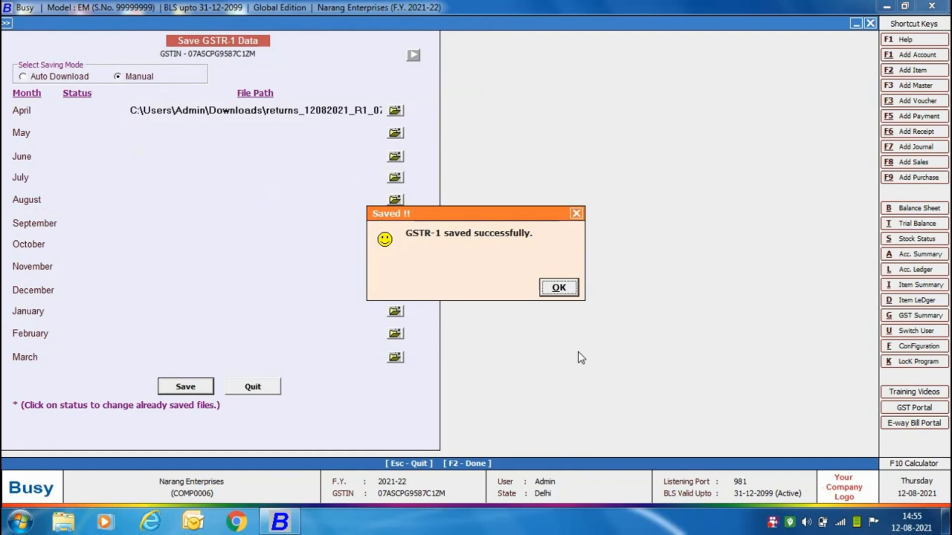
pyautogui.click(559, 287)
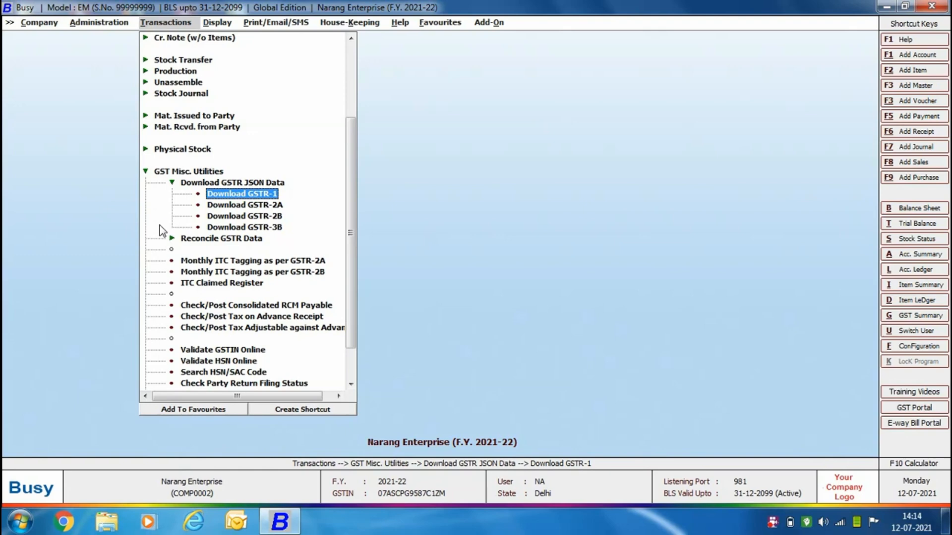
# Expand Reconcile GSTR Data and launch Reconcile GSTR-1.
pyautogui.doubleClick(246, 240)
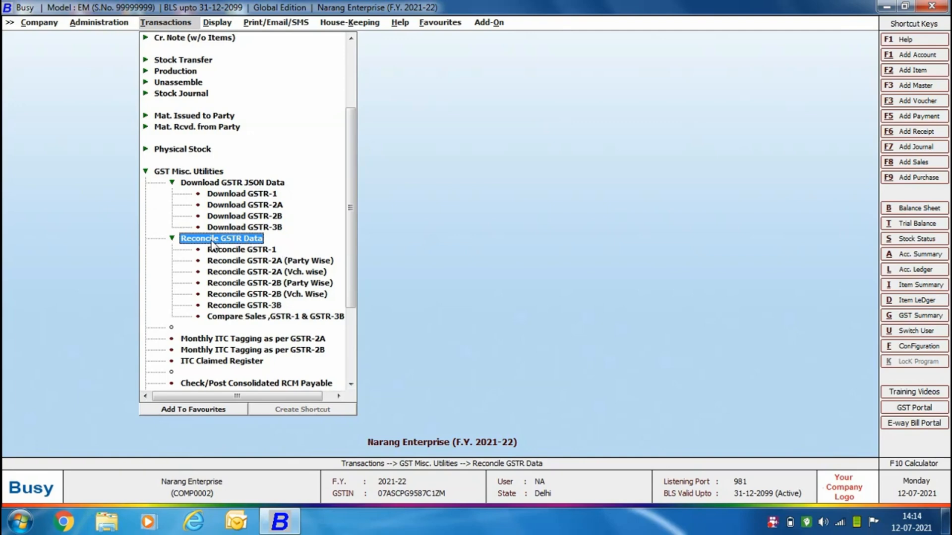
pyautogui.doubleClick(237, 249)
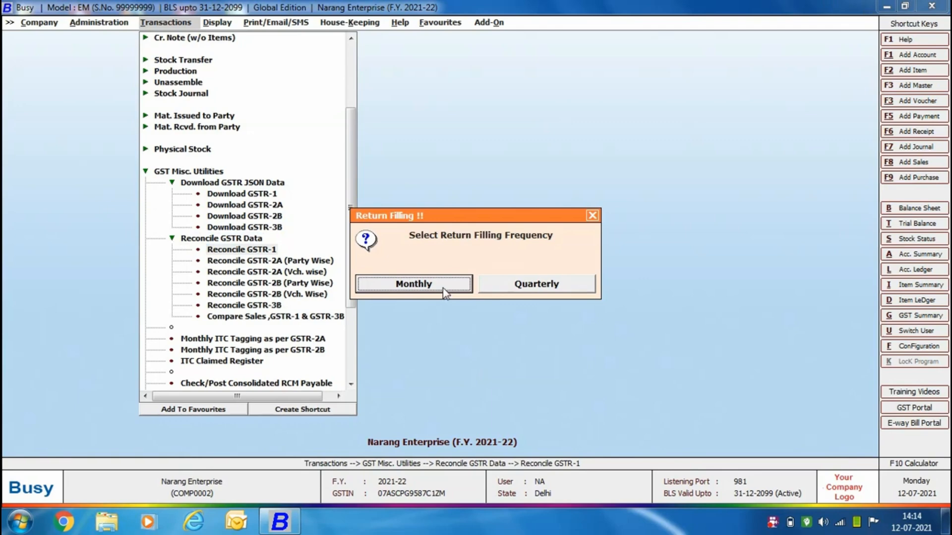
# Choose Monthly filing, April to June, keeping the 1-rupee difference tolerance.
pyautogui.click(414, 284)
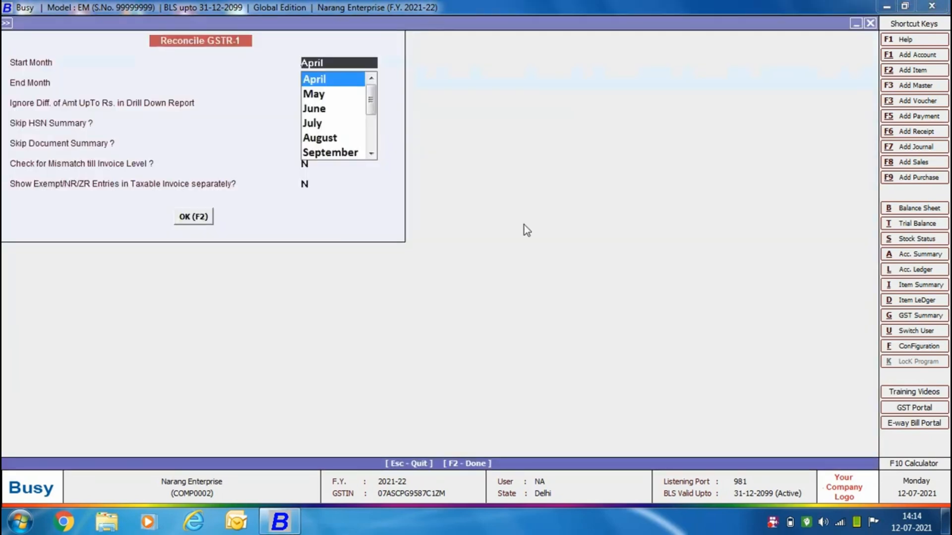
pyautogui.press('Return')
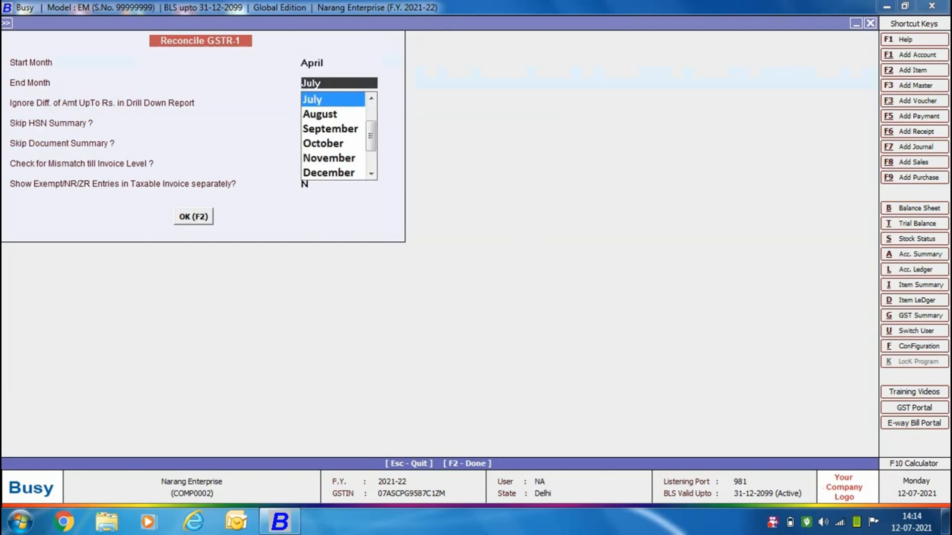
pyautogui.press('Up')
pyautogui.press('Return')
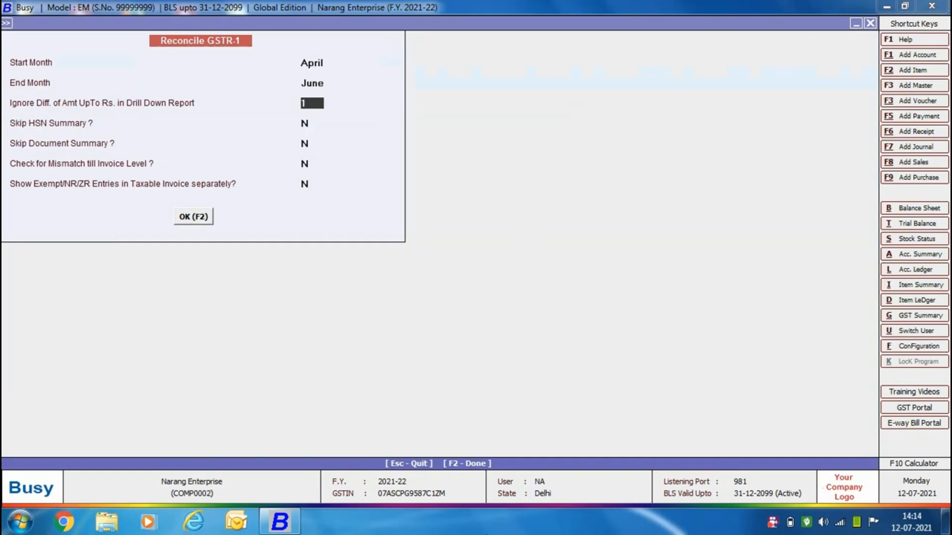
pyautogui.press('Return')
pyautogui.press('Return')
pyautogui.press('Return')
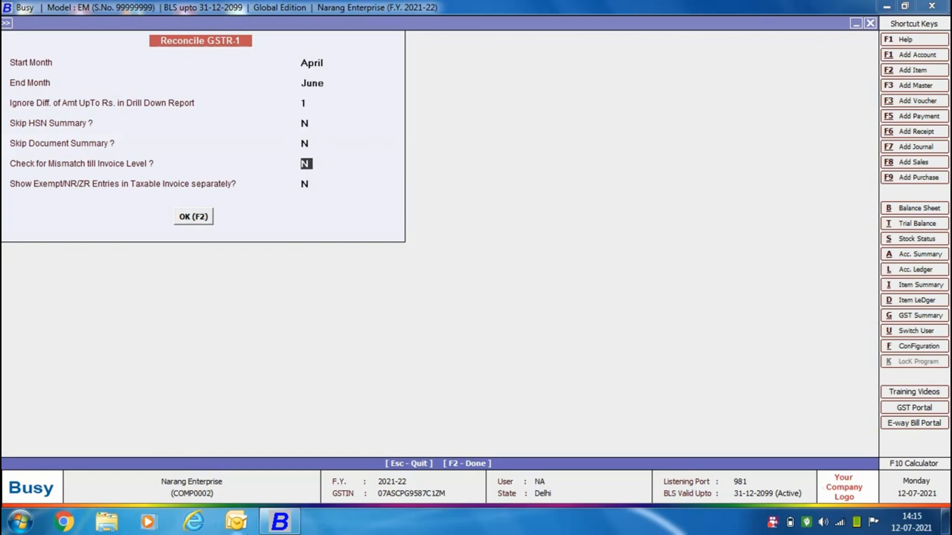
# Enable invoice-level mismatch checking, keep exempt/NR/ZR entries combined, and generate the April–June GSTR-1 reconciliation.
pyautogui.write('Y')
pyautogui.press('Return')
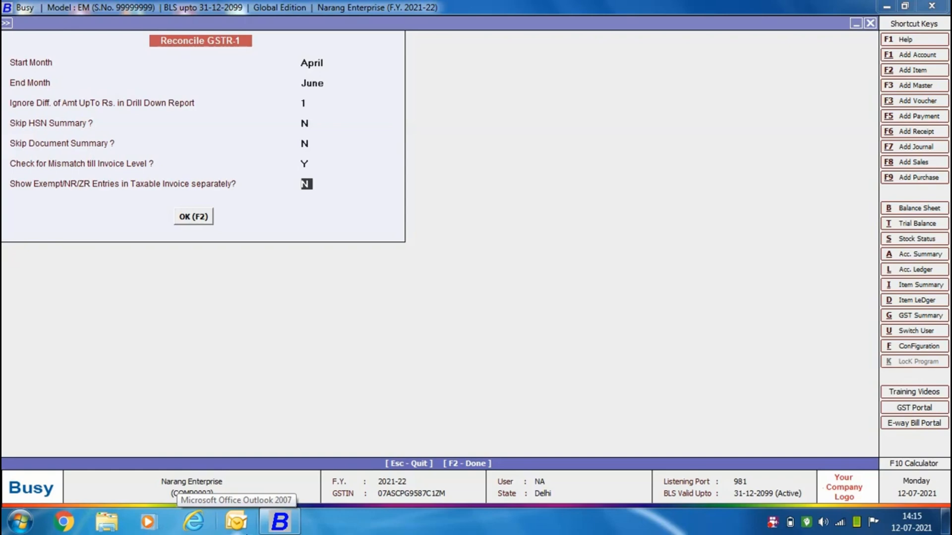
pyautogui.press('Return')
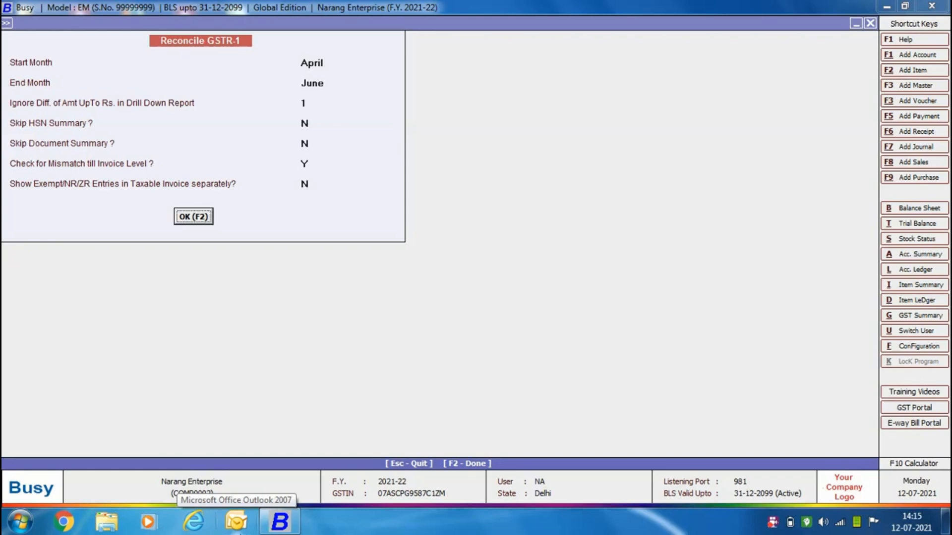
pyautogui.press('Return')
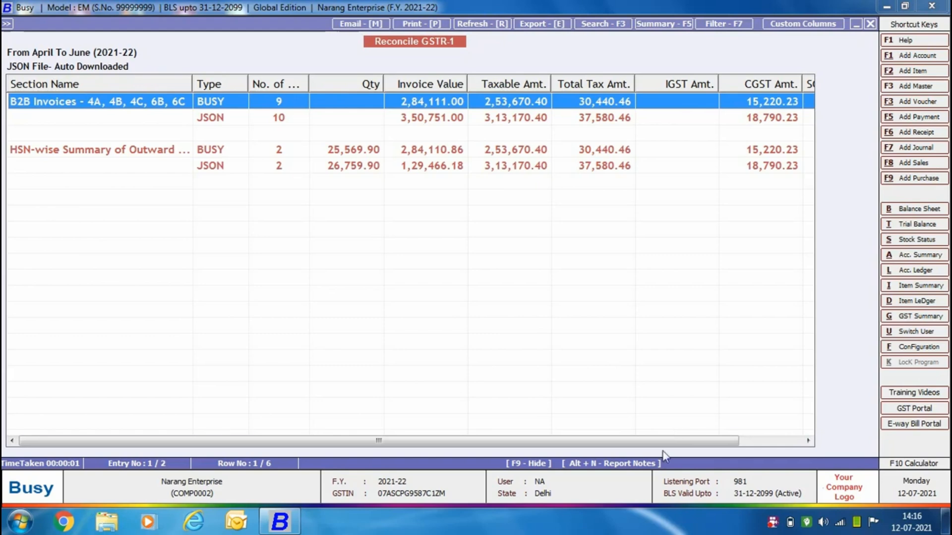
# Scroll the reconciliation right and drill into the B2B invoices rows (9 BUSY vs 10 JSON) for view options.
pyautogui.moveTo(669, 441); pyautogui.dragTo(813, 426)
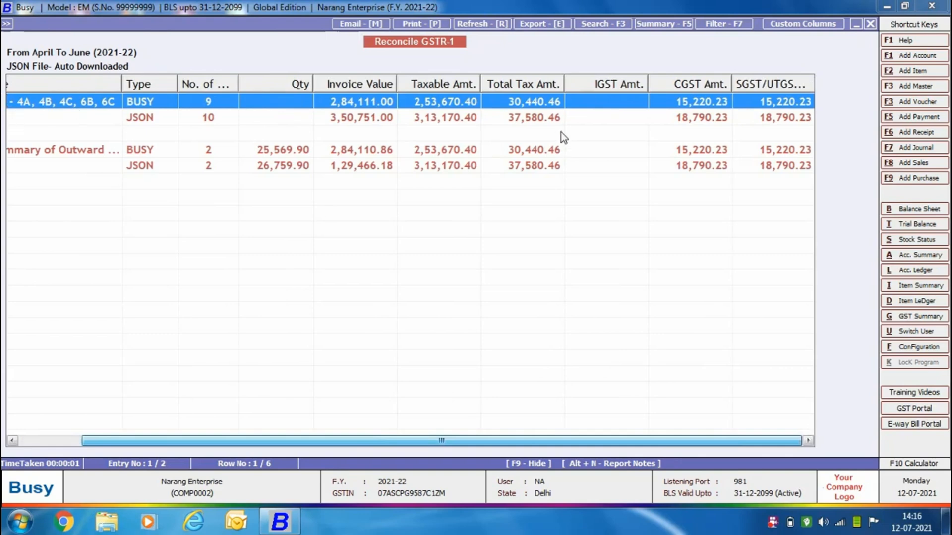
pyautogui.press('Down')
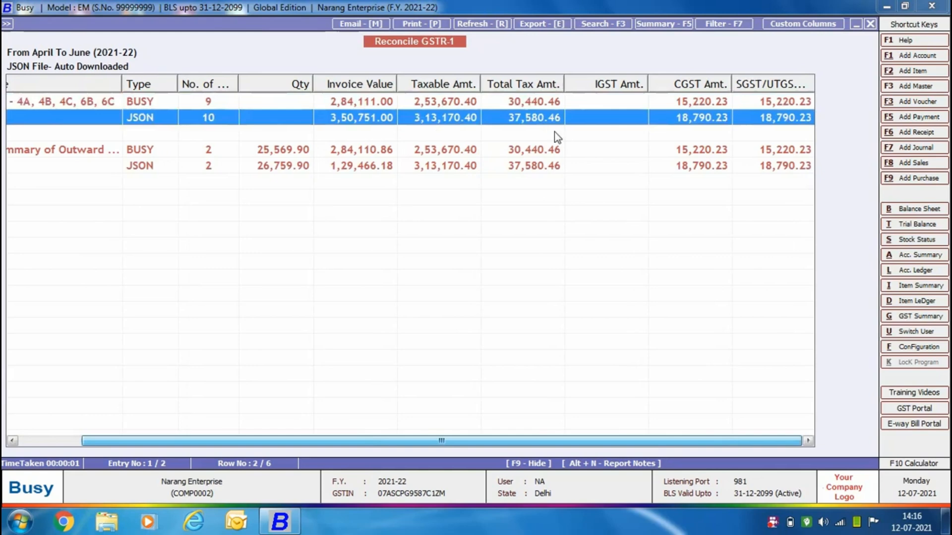
pyautogui.doubleClick(492, 105)
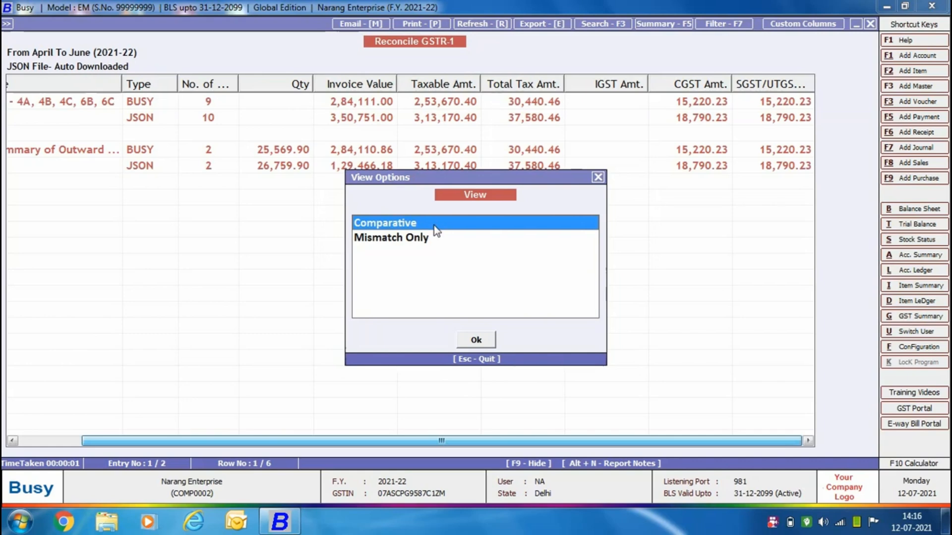
# Review the comparative B2B party-wise view, then the mismatch-only view flagging Ayush Enterprises' 66,640.00 JSON-only invoice.
pyautogui.click(476, 340)
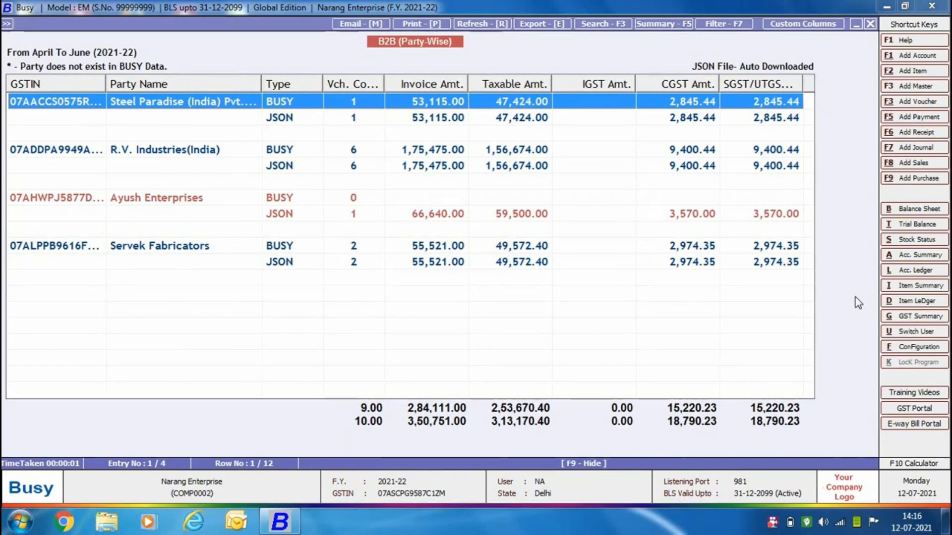
pyautogui.press('Escape')
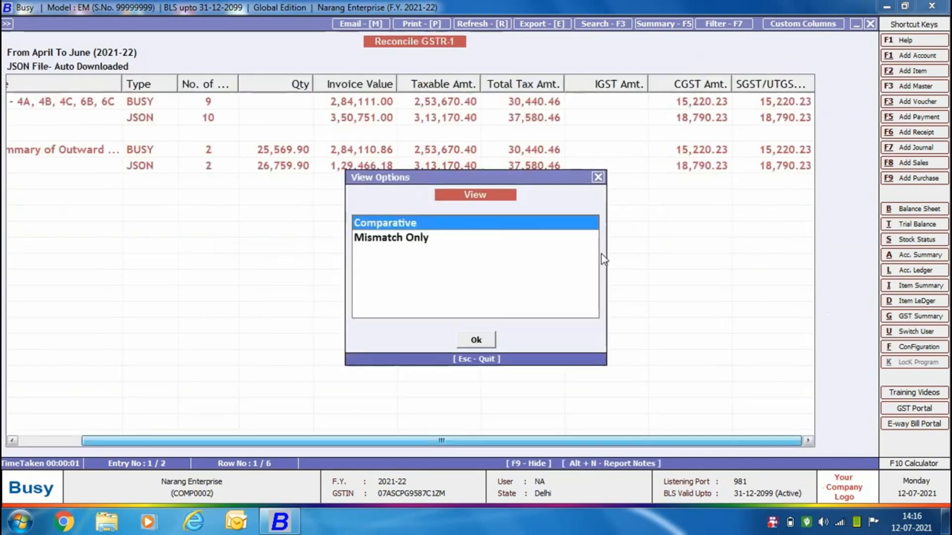
pyautogui.click(391, 239)
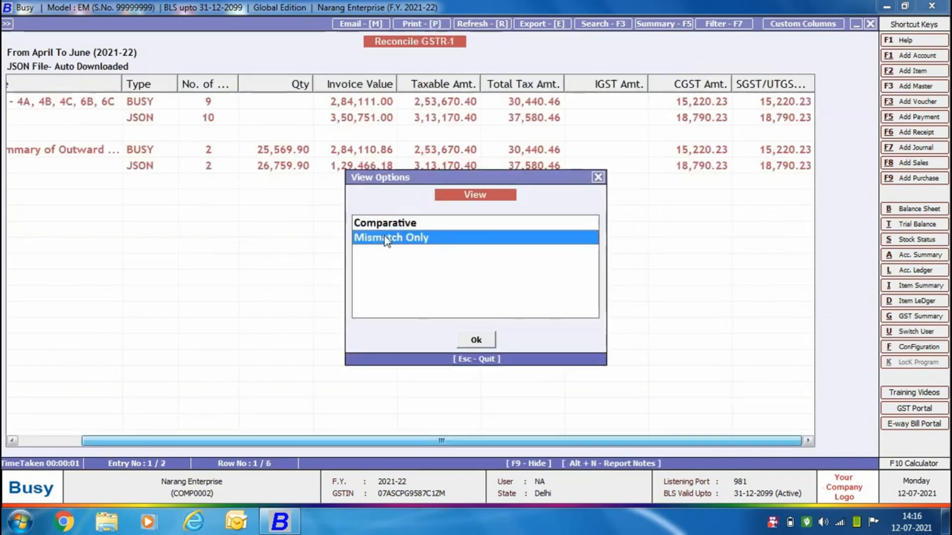
pyautogui.doubleClick(453, 240)
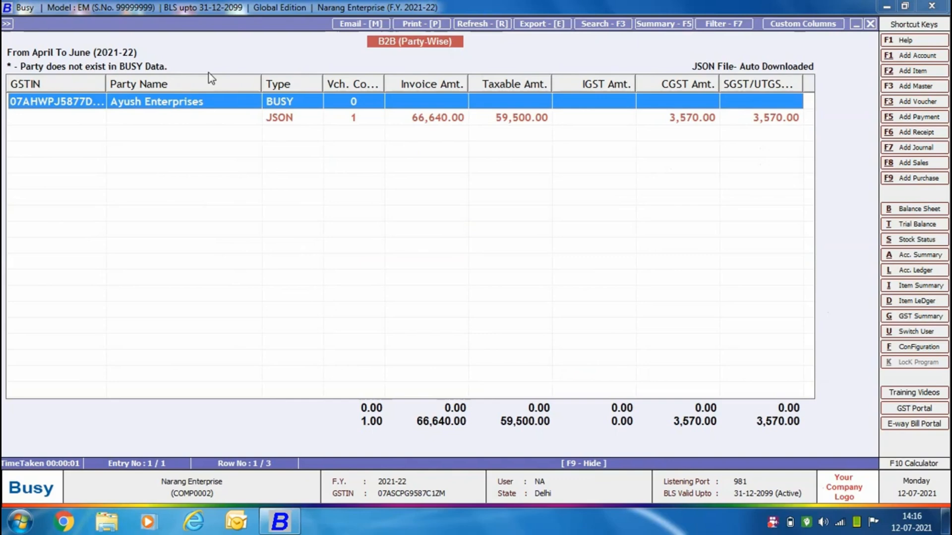
pyautogui.press('Escape')
pyautogui.press('Escape')
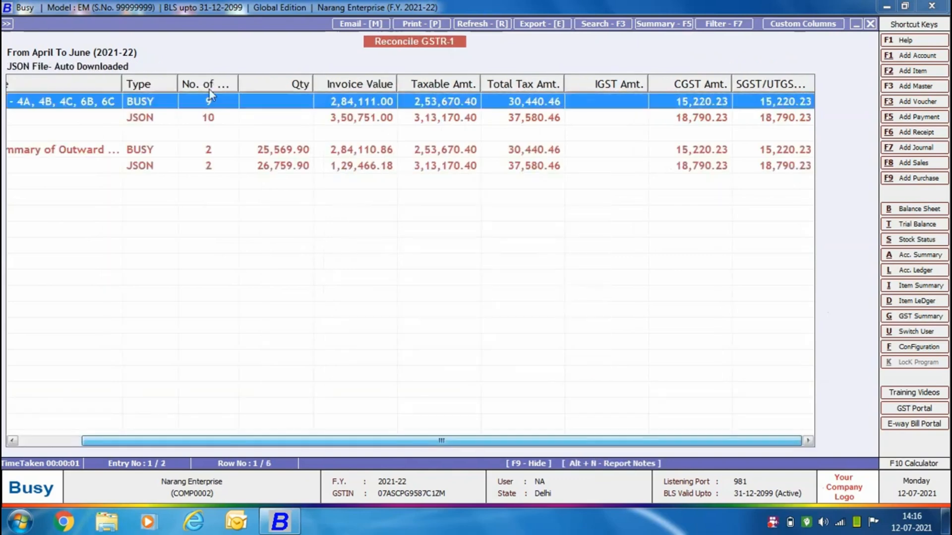
# Open the HSN-wise summary of outward supplies as BUSY data.
pyautogui.click(222, 153)
pyautogui.doubleClick(223, 153)
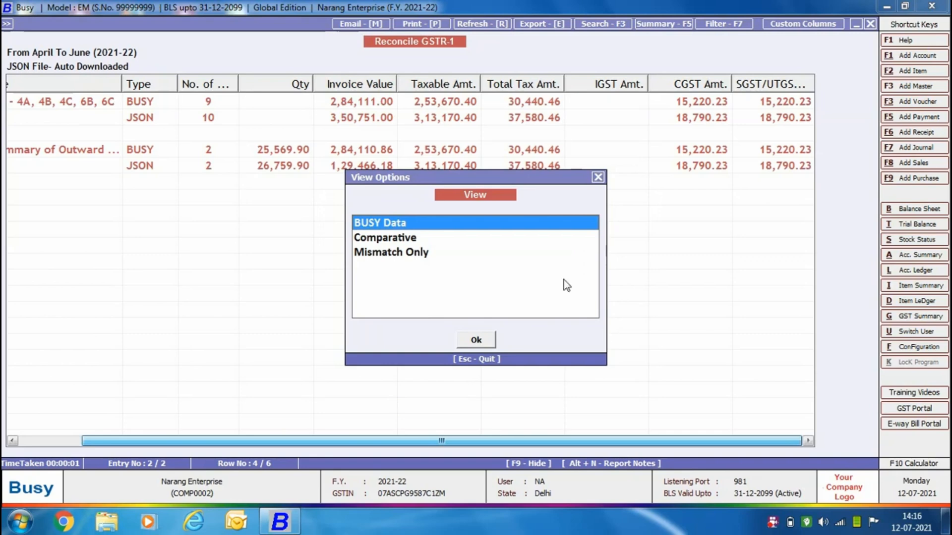
pyautogui.click(471, 340)
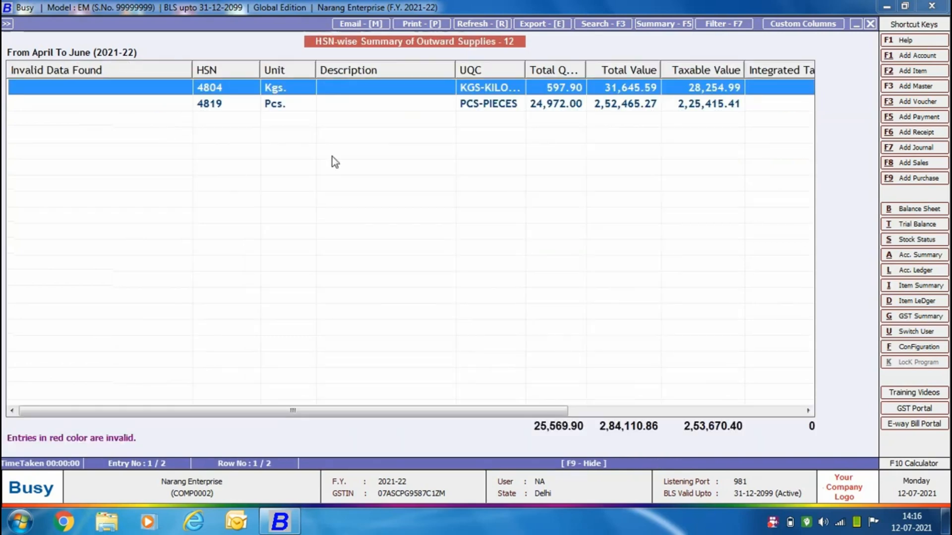
pyautogui.press('Escape')
# View the HSN summary as a comparative BUSY-versus-JSON report.
pyautogui.press('Down')
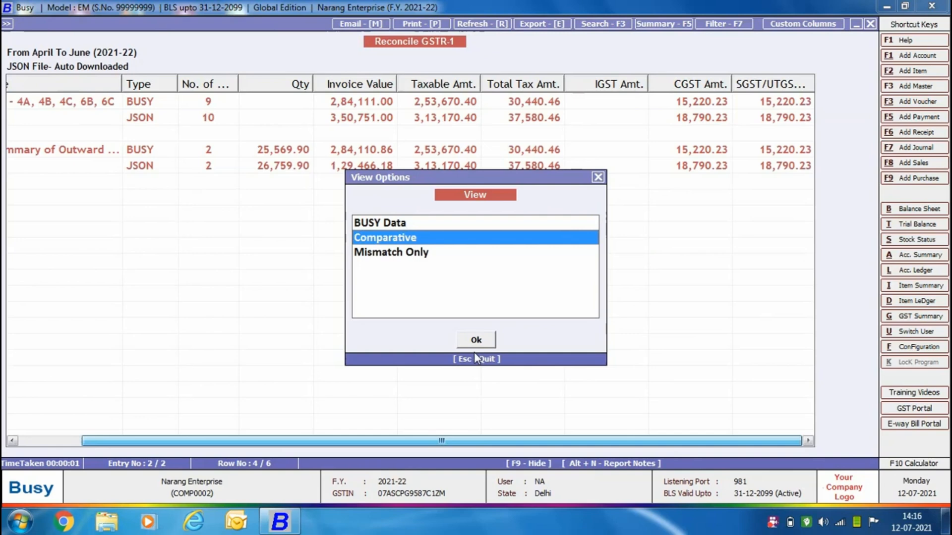
pyautogui.click(477, 340)
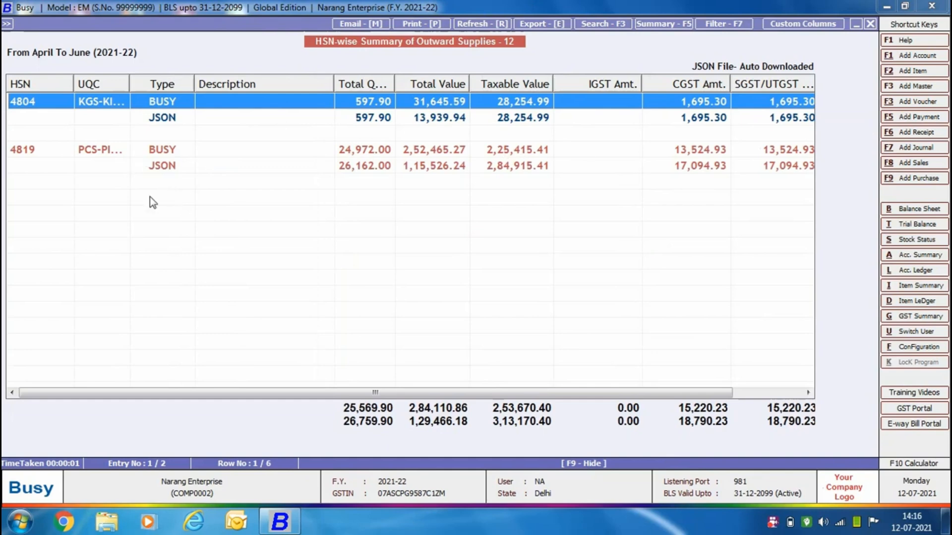
pyautogui.press('Escape')
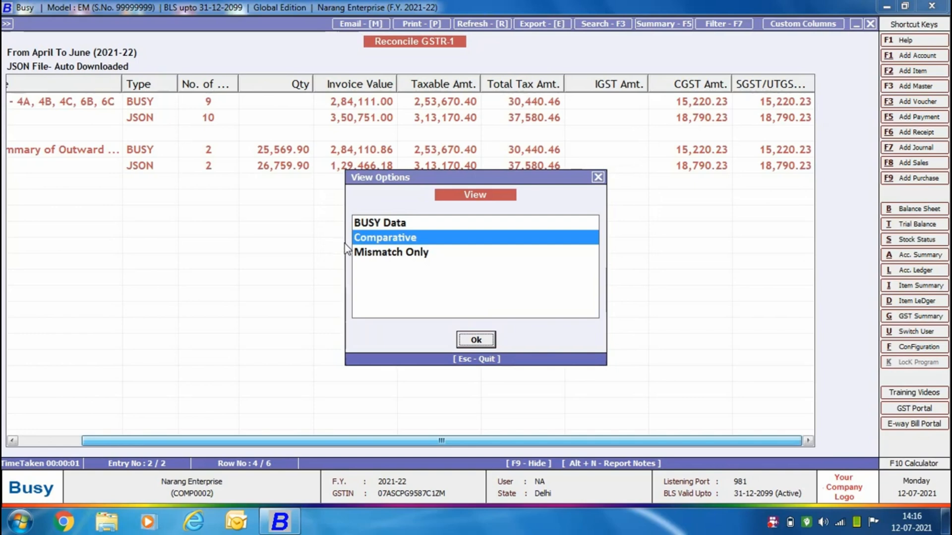
# Close the view options, the reconciliation report and the leftover menu with Esc.
pyautogui.press('Escape')
pyautogui.press('Escape')
pyautogui.press('Escape')
pyautogui.press('Escape')
pyautogui.press('Escape')
pyautogui.press('Escape')
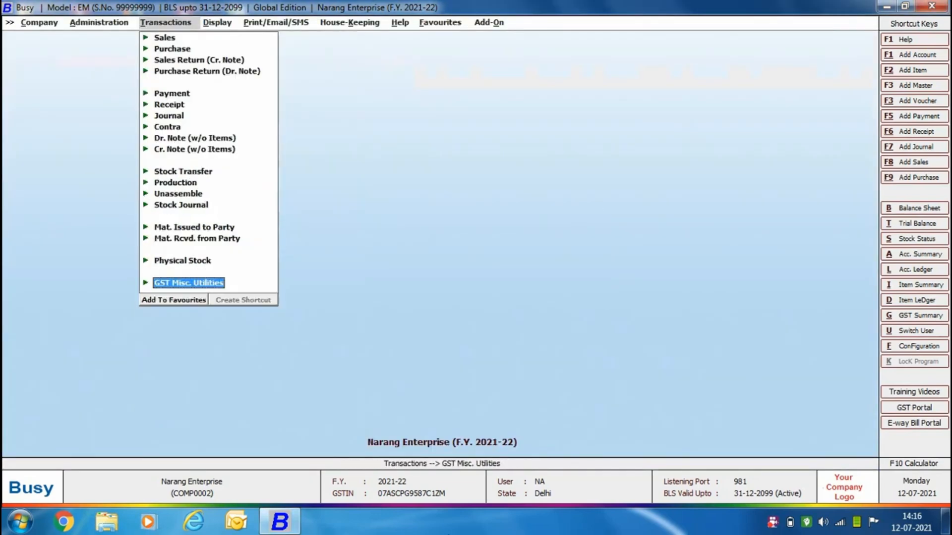
pyautogui.press('Escape')
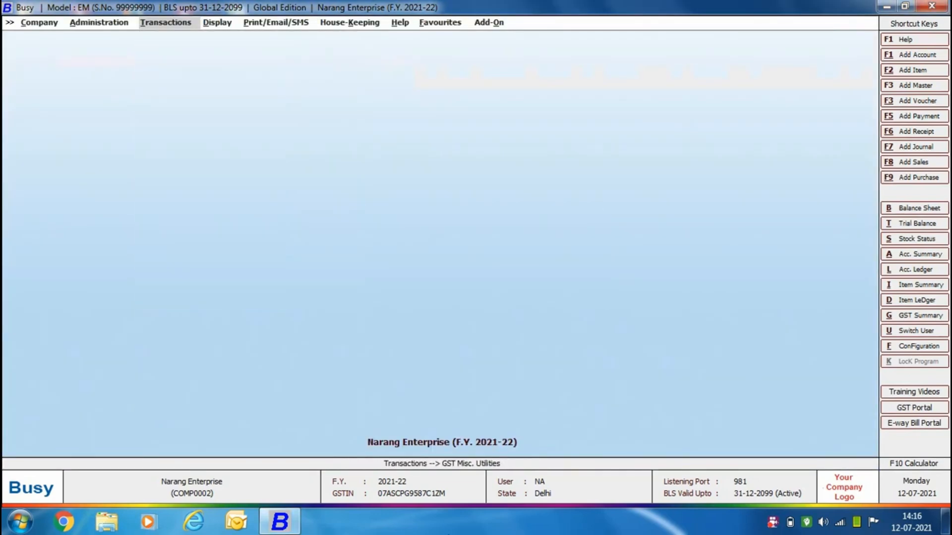